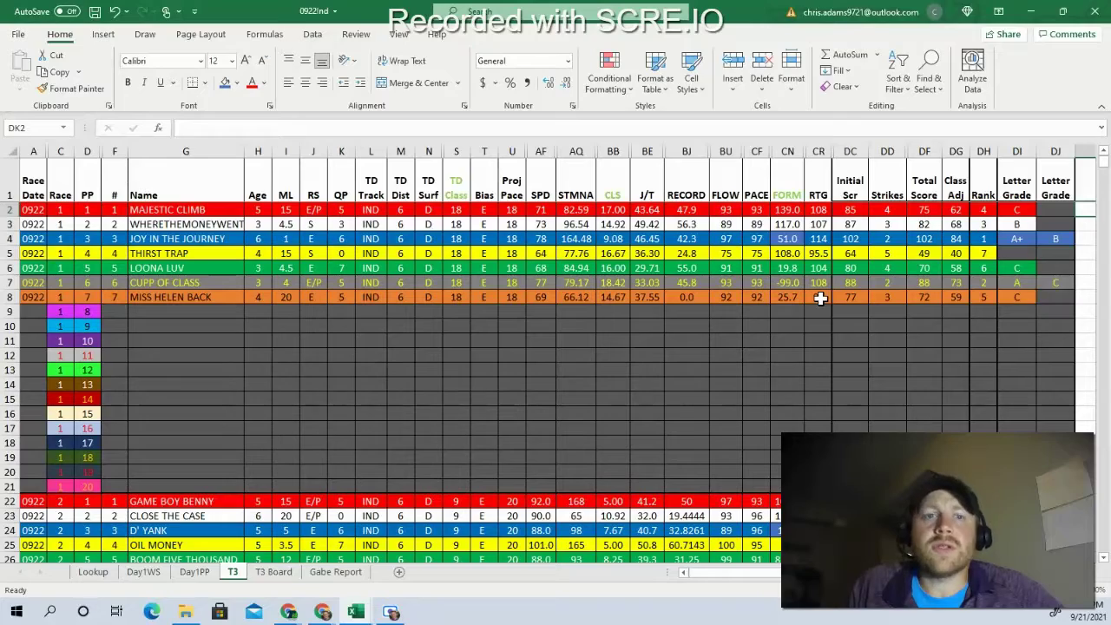
- Review the horses' ratings, total scores, ranks and letter grades for races 2, 3 and 4 on the T3 sheet
scroll(794, 304, "down", 5)
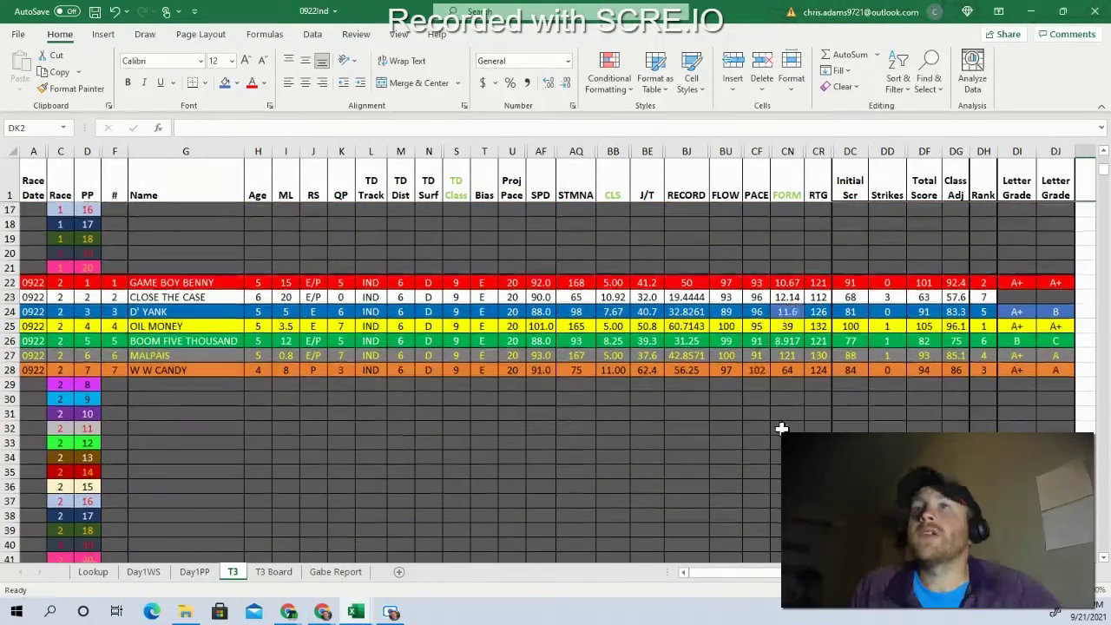
scroll(781, 428, "down", 1)
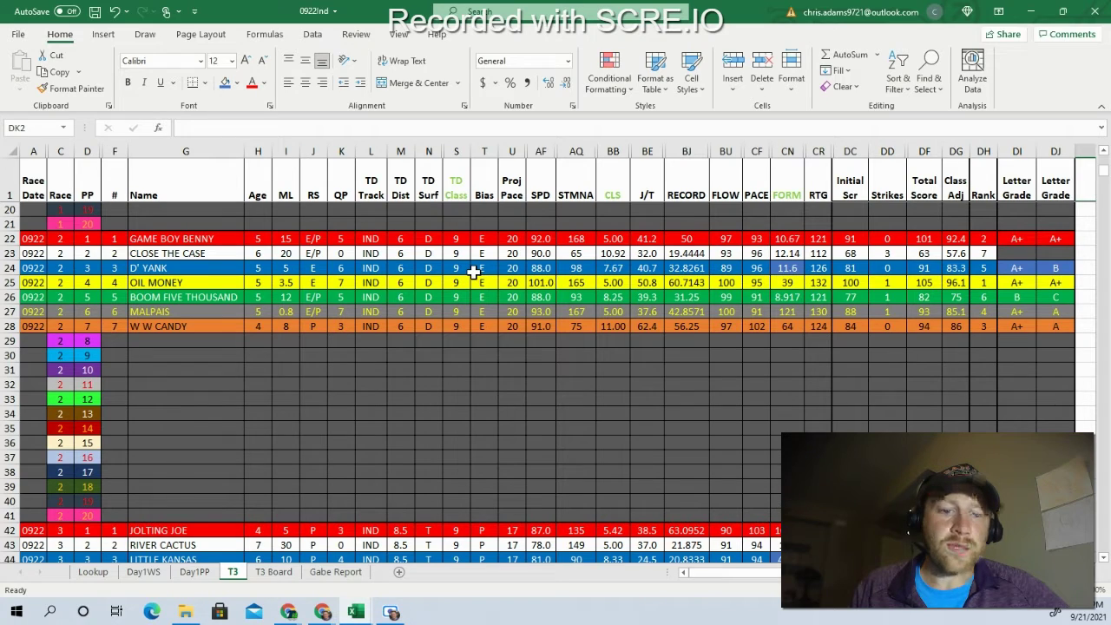
scroll(474, 276, "down", 1)
scroll(474, 282, "down", 5)
scroll(466, 285, "down", 2)
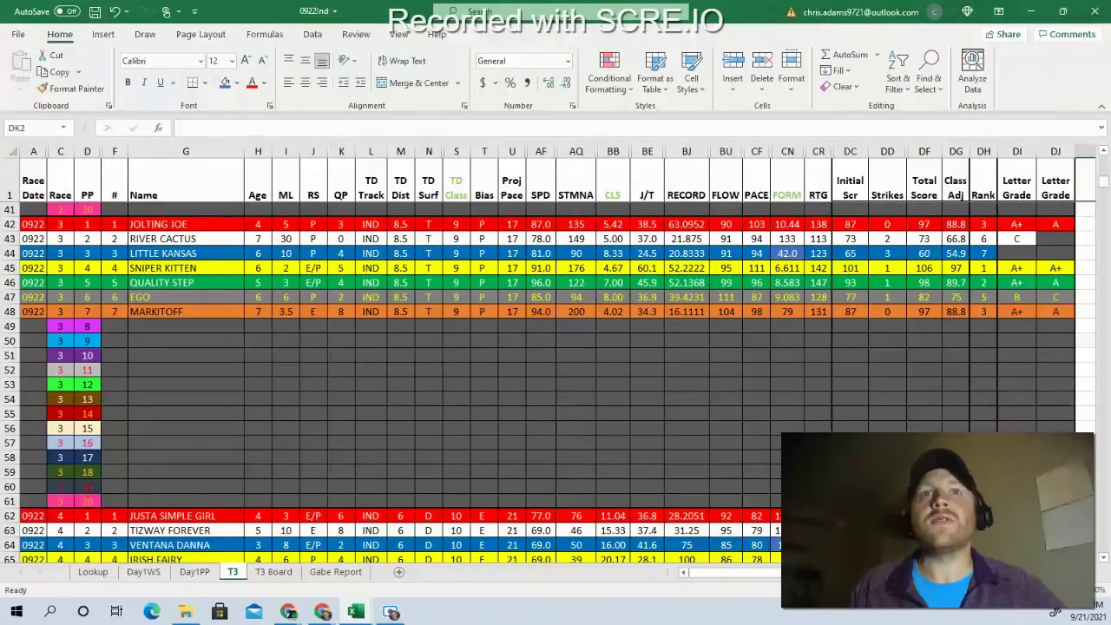
scroll(547, 382, "down", 4)
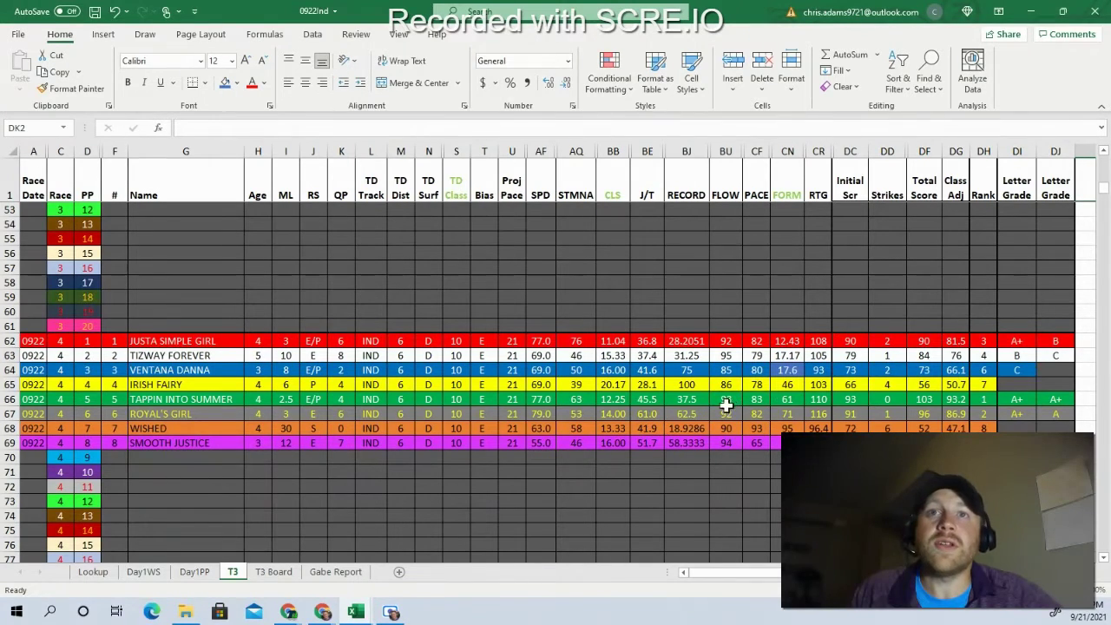
scroll(711, 415, "down", 1)
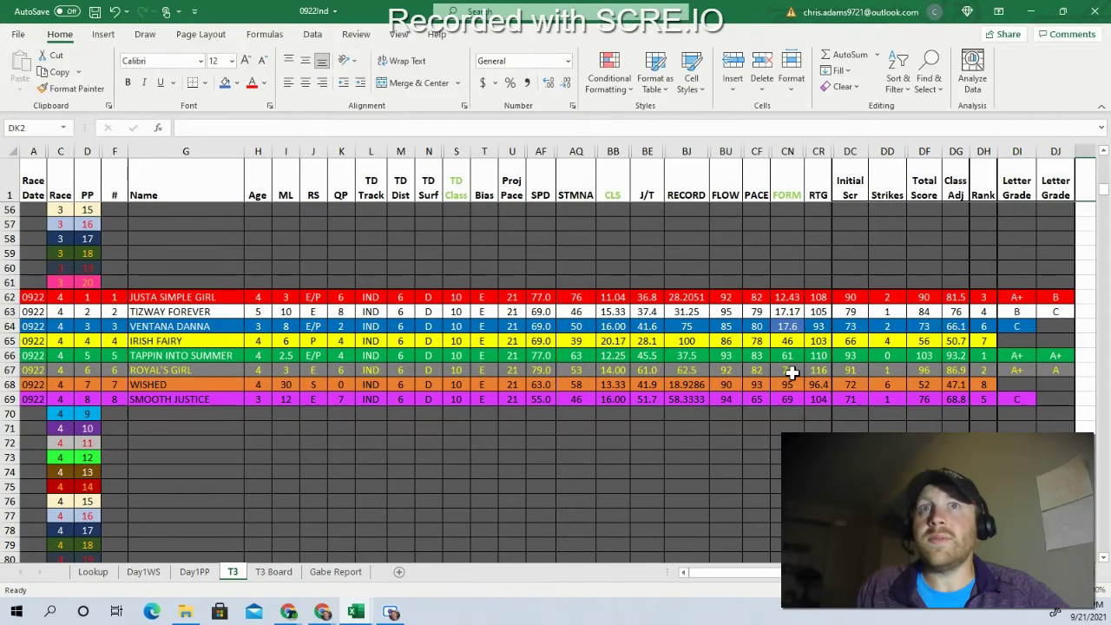
scroll(792, 373, "up", 5)
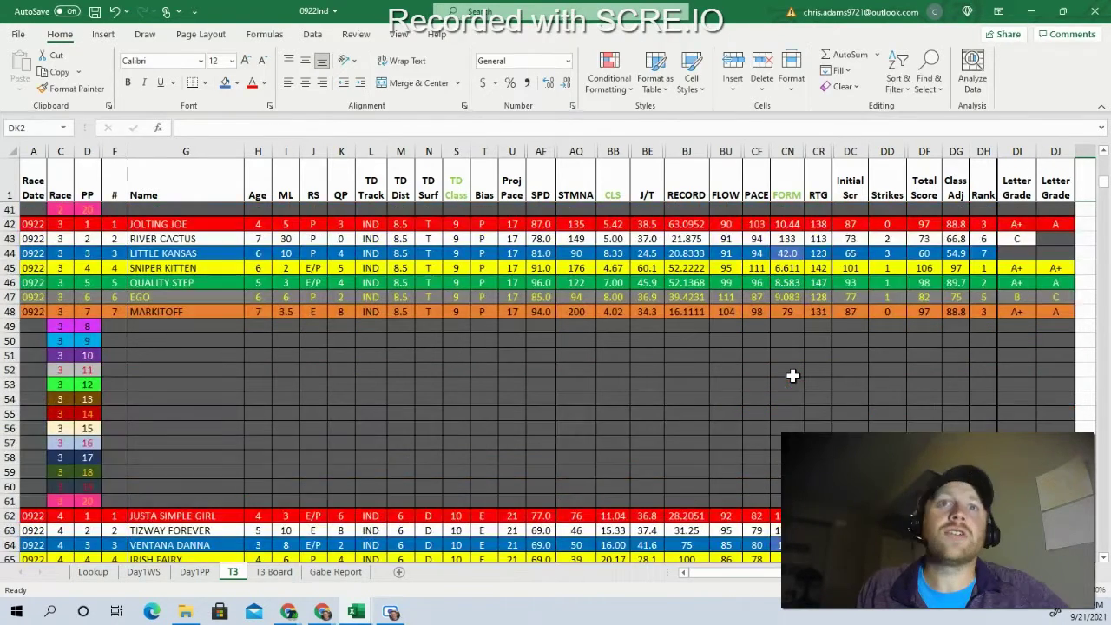
scroll(792, 375, "down", 5)
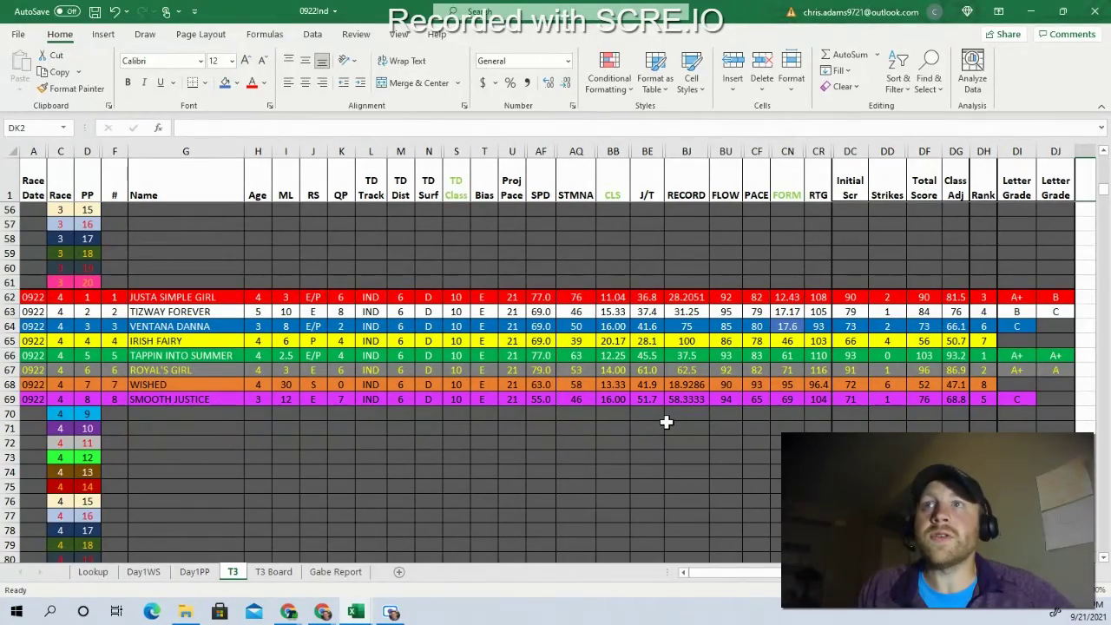
- Examine the race 5 and race 6 entries, comparing their class-adjusted scores, ranks and letter grades
scroll(665, 423, "down", 6)
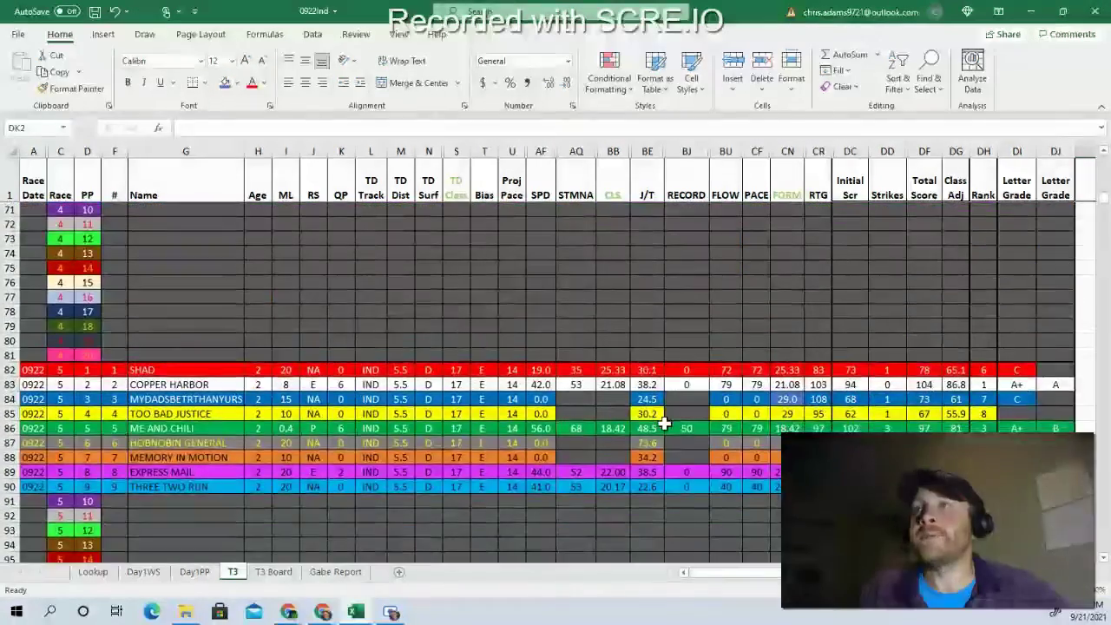
scroll(666, 420, "down", 1)
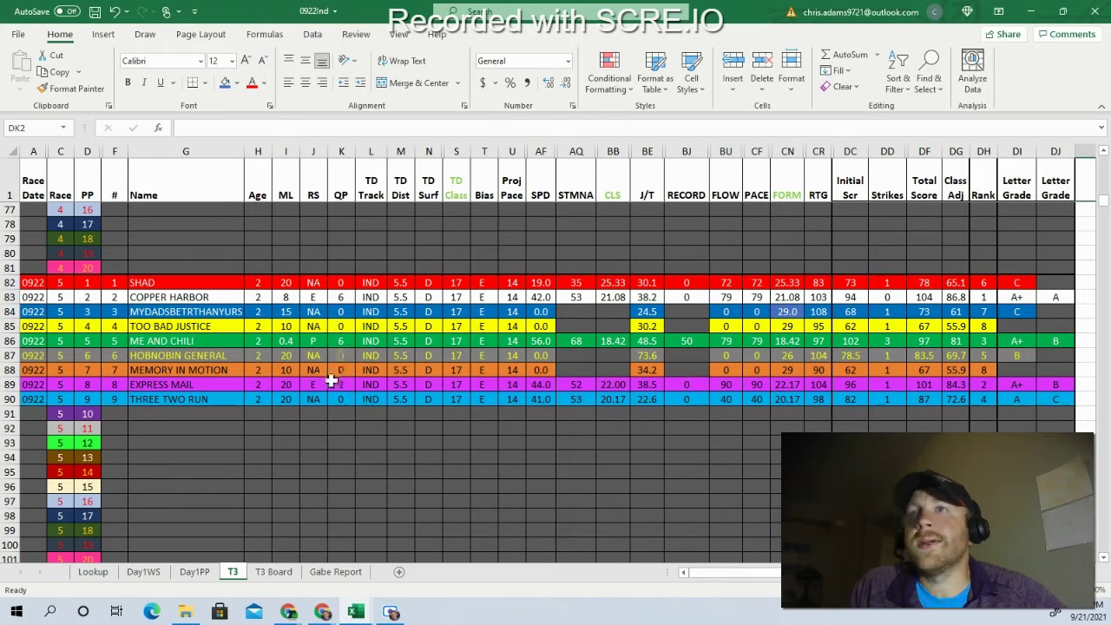
scroll(385, 369, "down", 1)
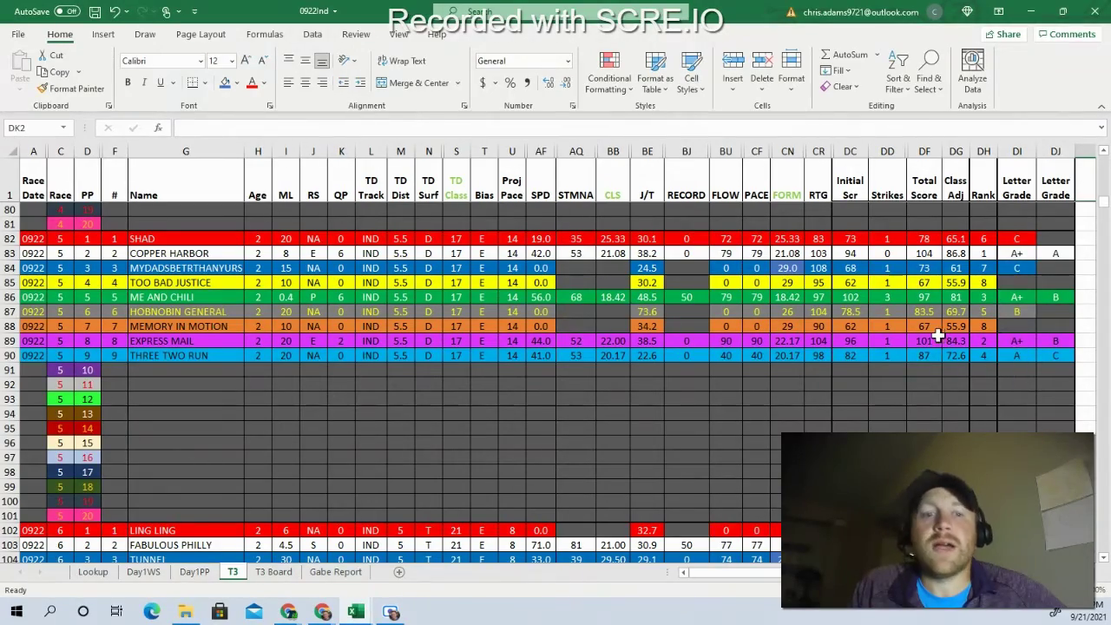
scroll(855, 299, "down", 2)
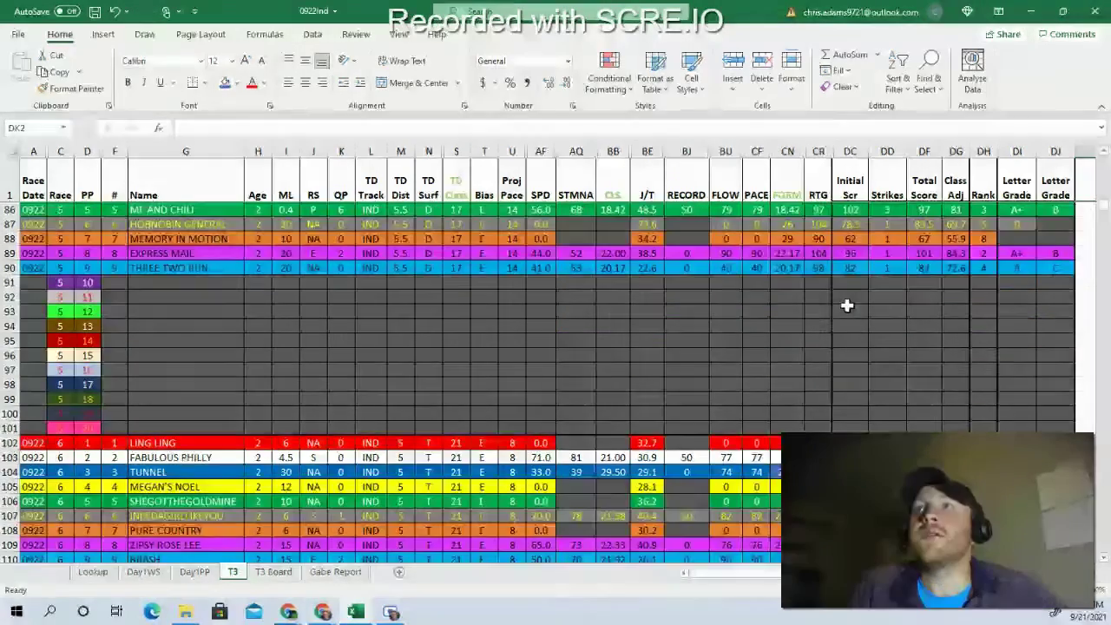
scroll(846, 305, "down", 3)
scroll(841, 309, "down", 2)
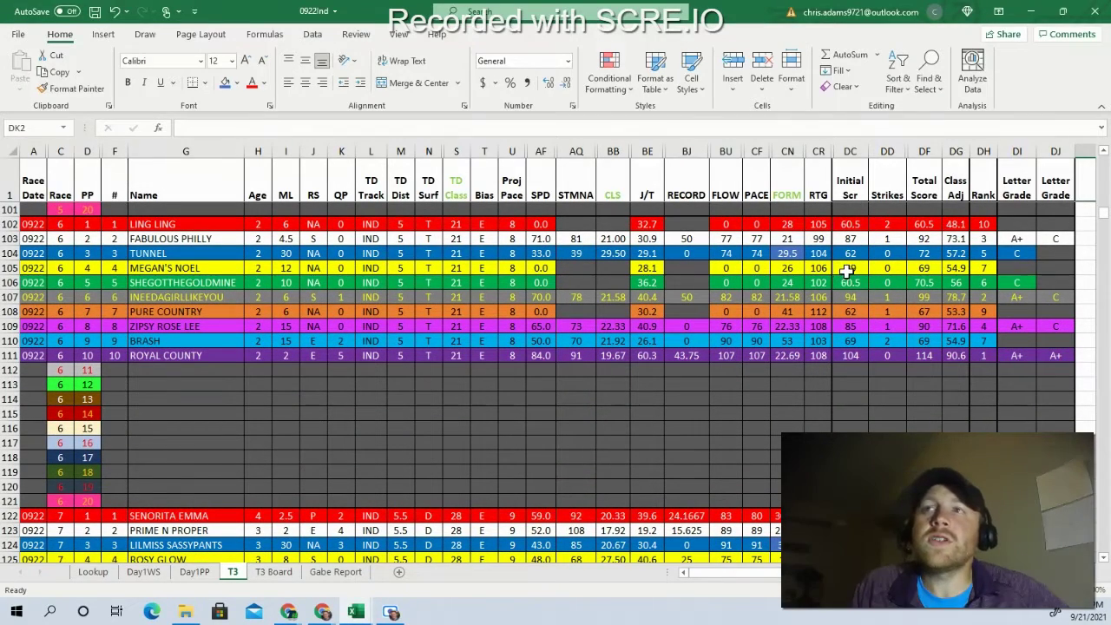
scroll(841, 273, "up", 6)
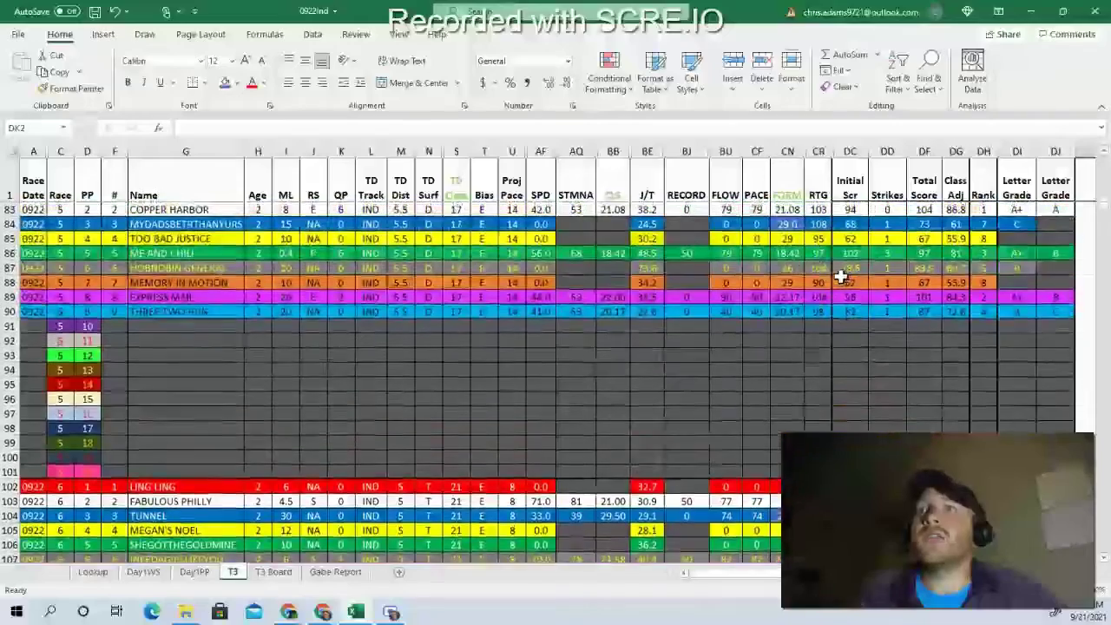
scroll(840, 276, "up", 1)
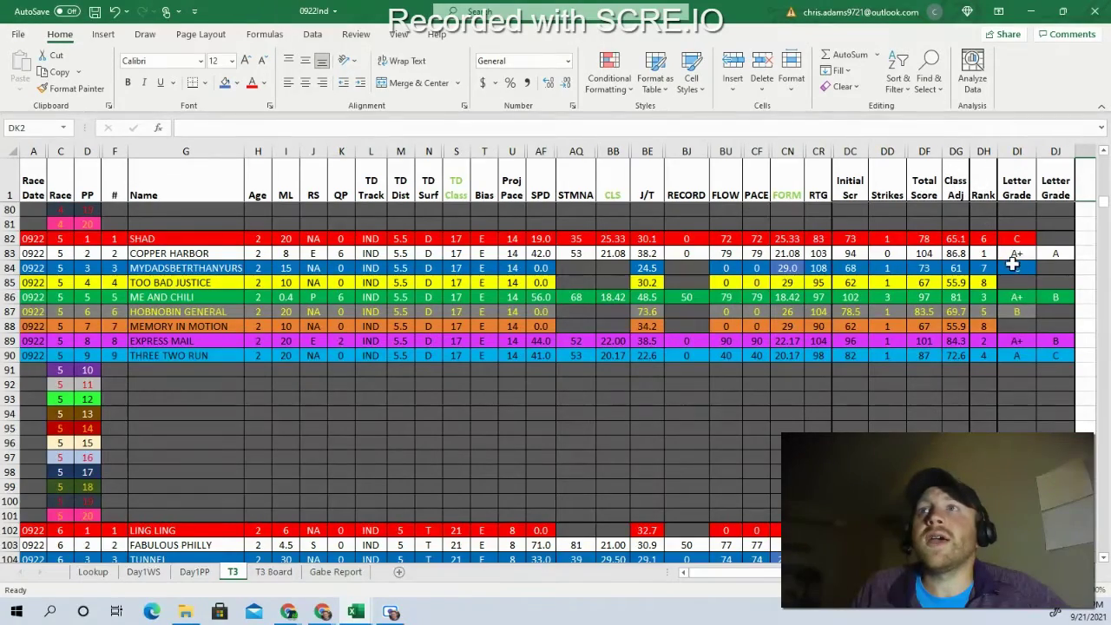
scroll(1015, 253, "down", 6)
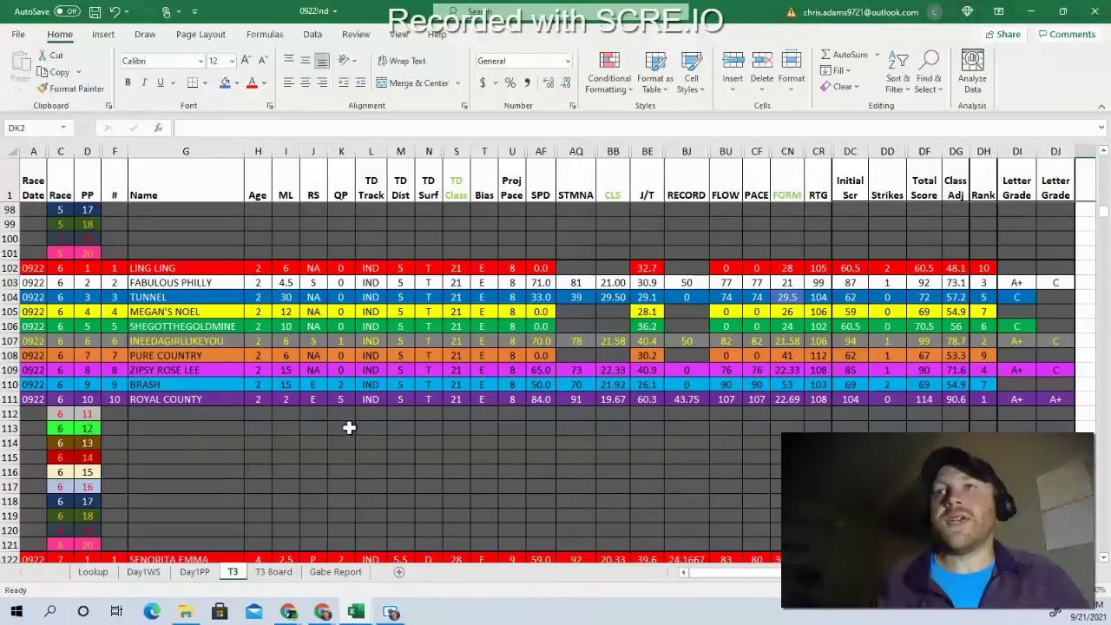
- Examine the race 7 field's scores and letter grades and compare them with the race 8 field
scroll(359, 441, "down", 6)
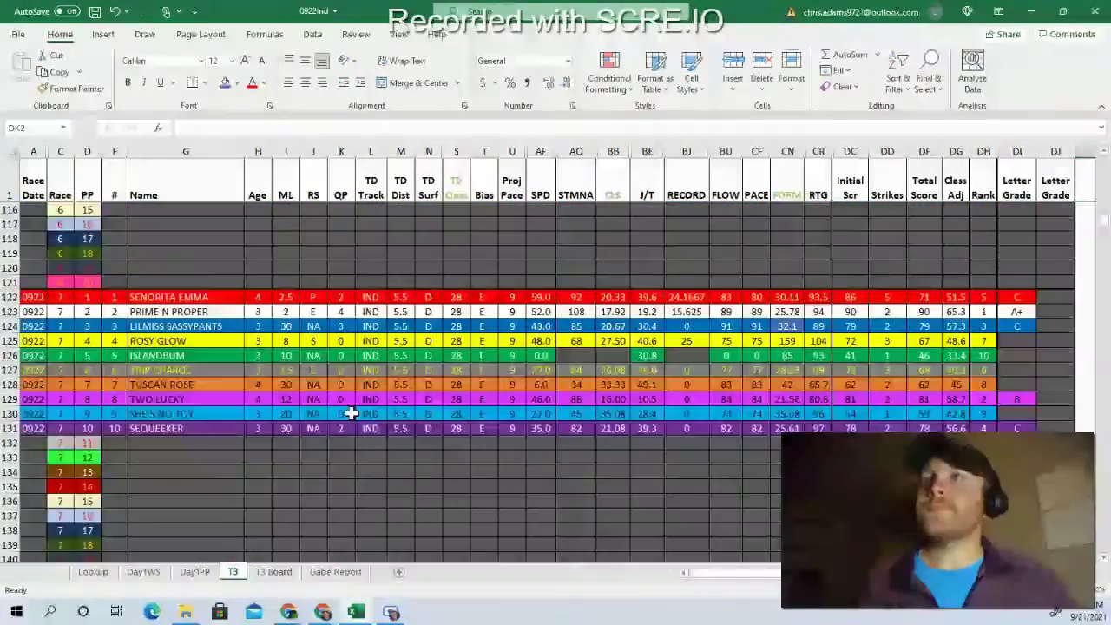
scroll(351, 413, "down", 2)
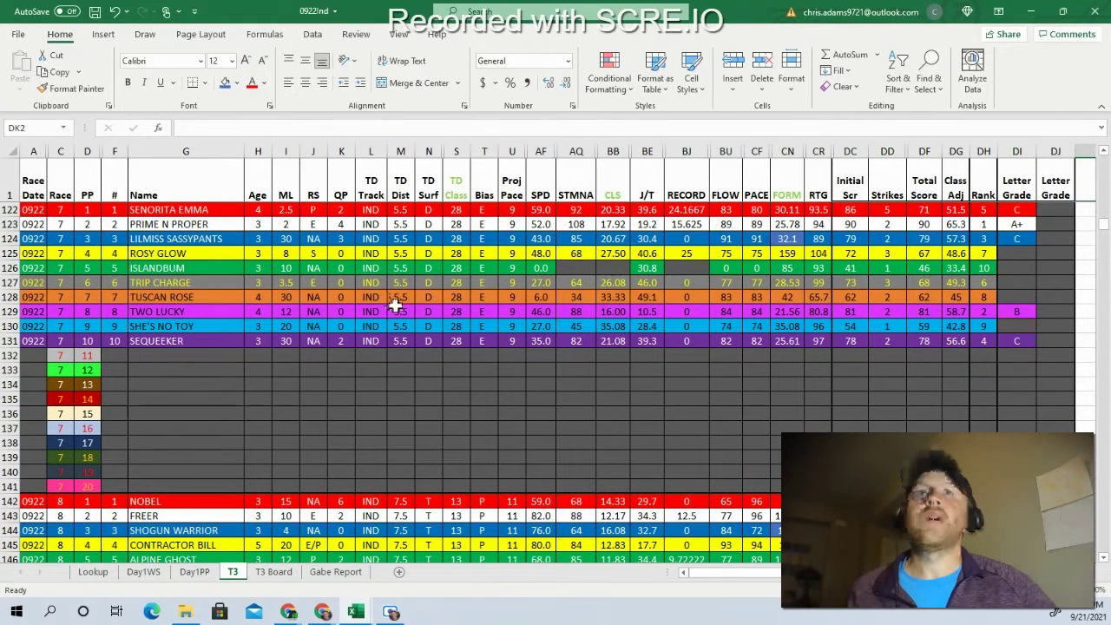
scroll(397, 304, "up", 1)
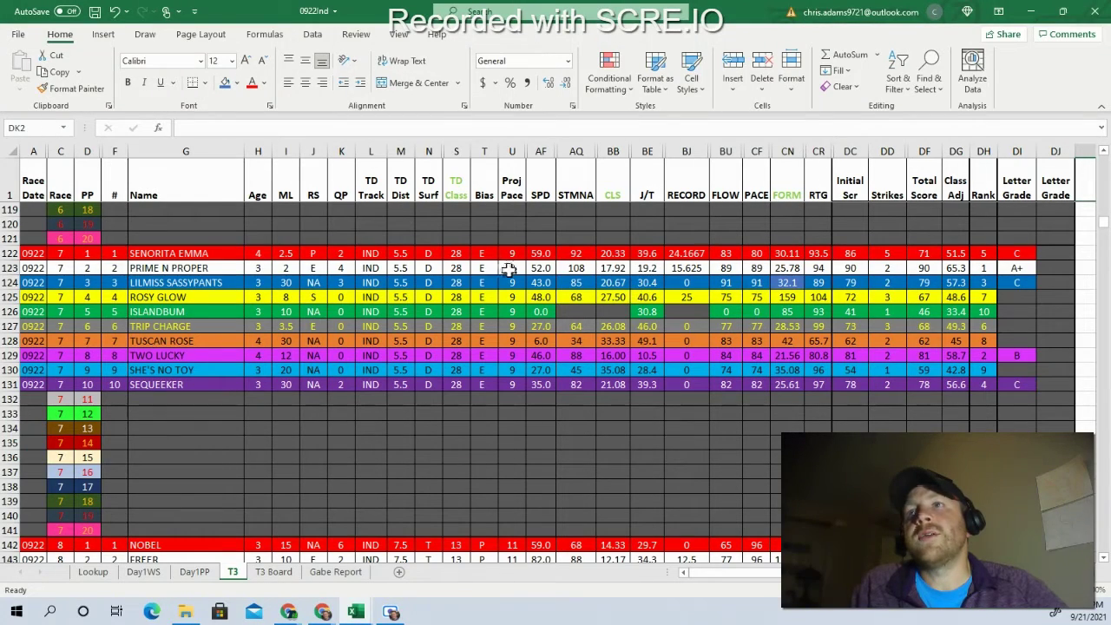
scroll(902, 299, "down", 3)
scroll(903, 299, "down", 2)
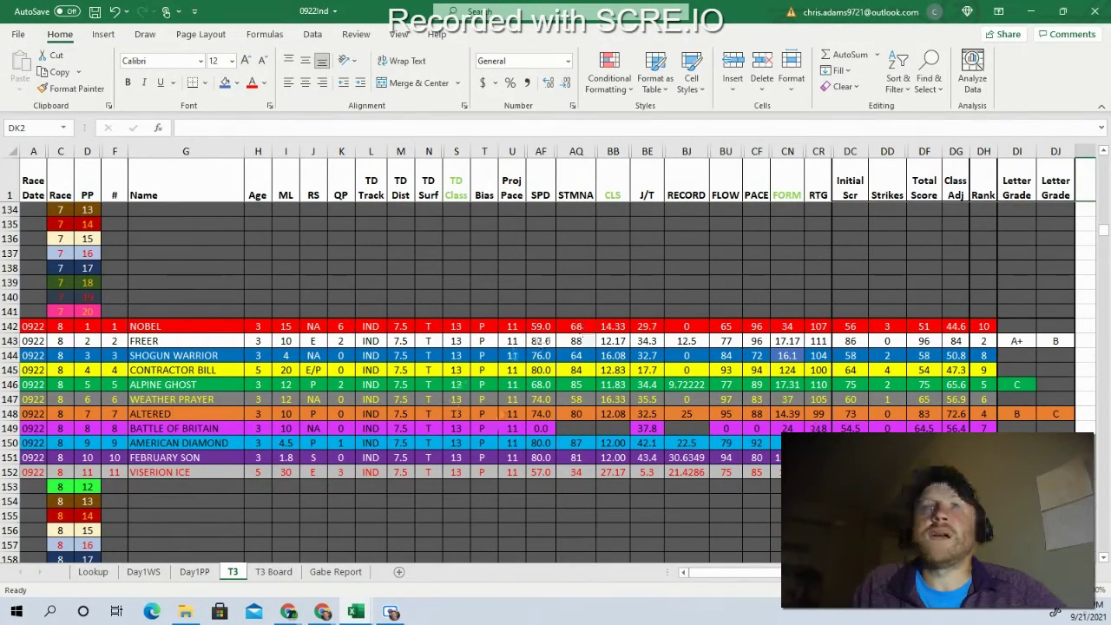
scroll(980, 418, "up", 5)
scroll(978, 423, "down", 4)
scroll(978, 423, "down", 3)
scroll(974, 422, "up", 3)
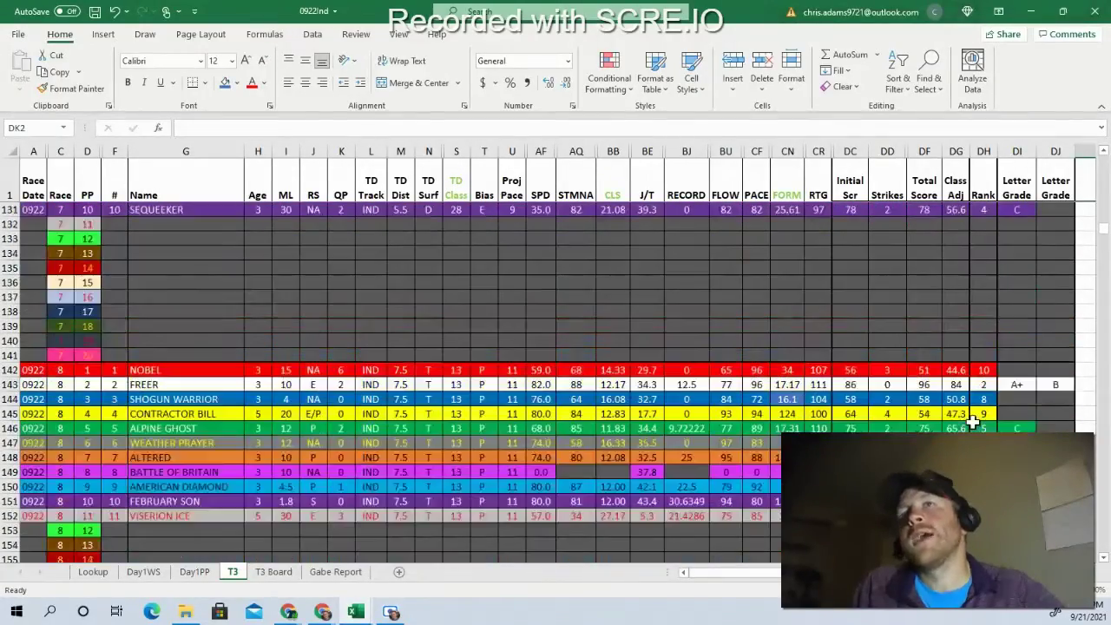
scroll(972, 421, "up", 4)
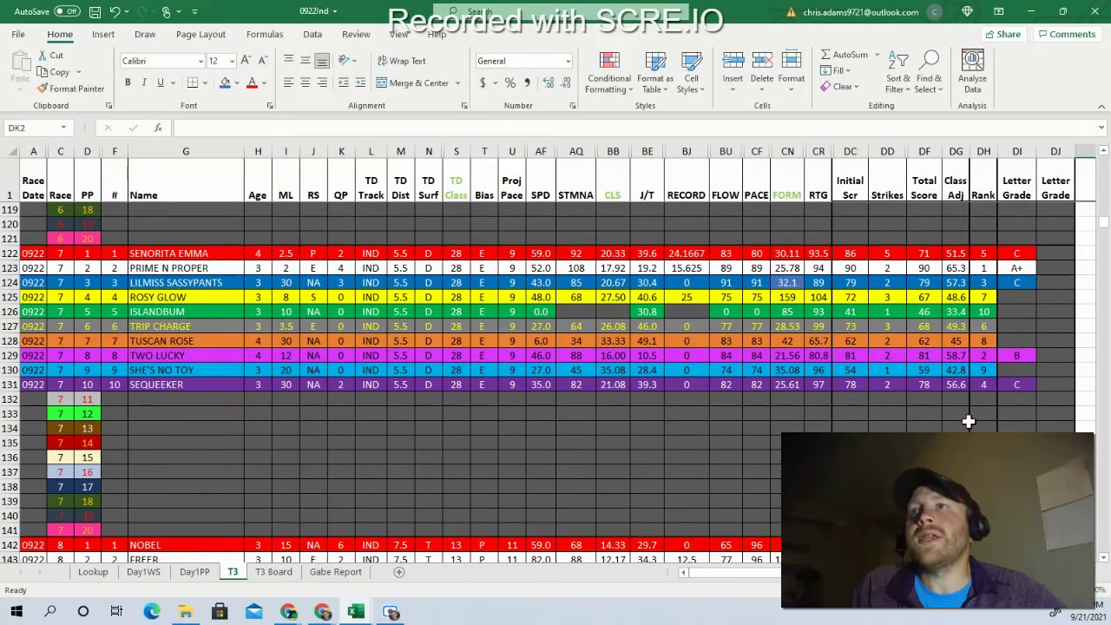
- Review the race 8 runners' scores, ranks and letter grades, checking back against race 7
scroll(538, 376, "down", 2)
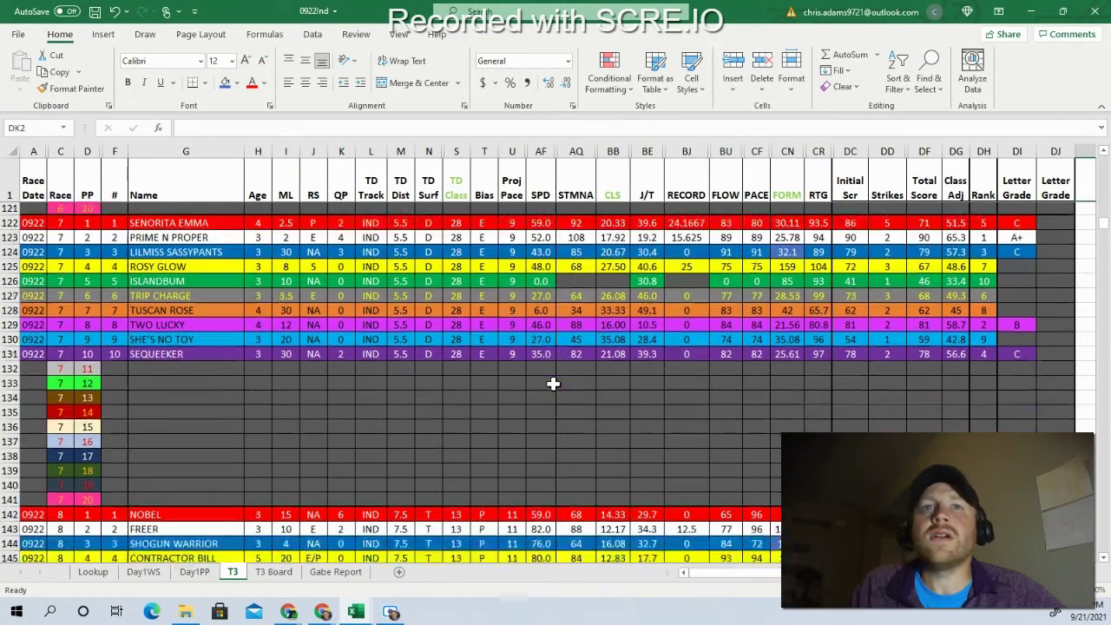
scroll(553, 381, "down", 6)
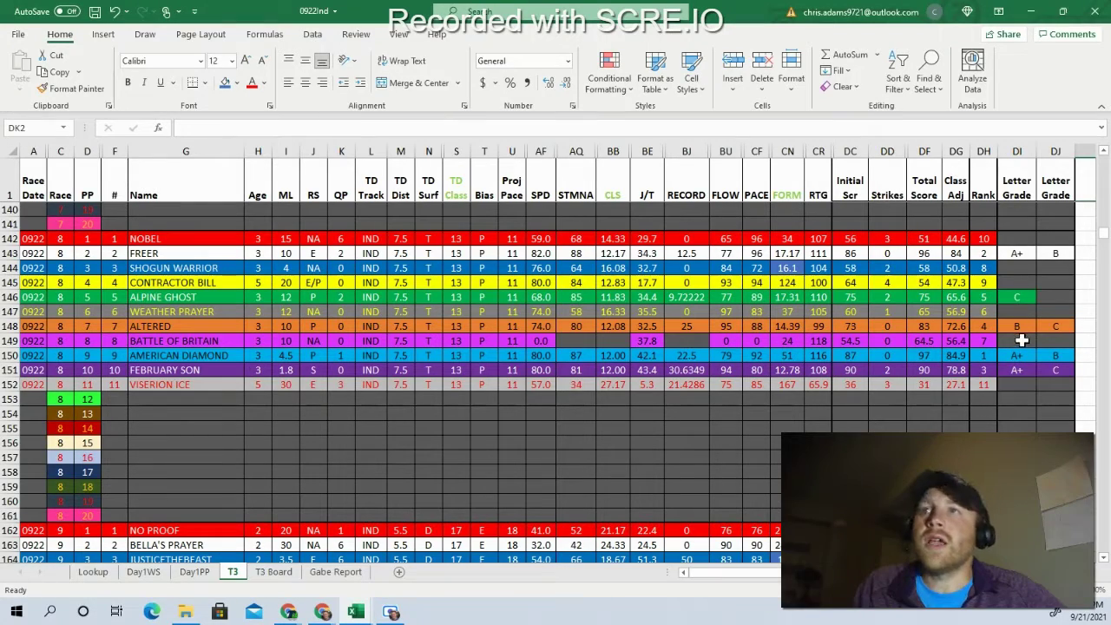
scroll(1006, 346, "up", 1)
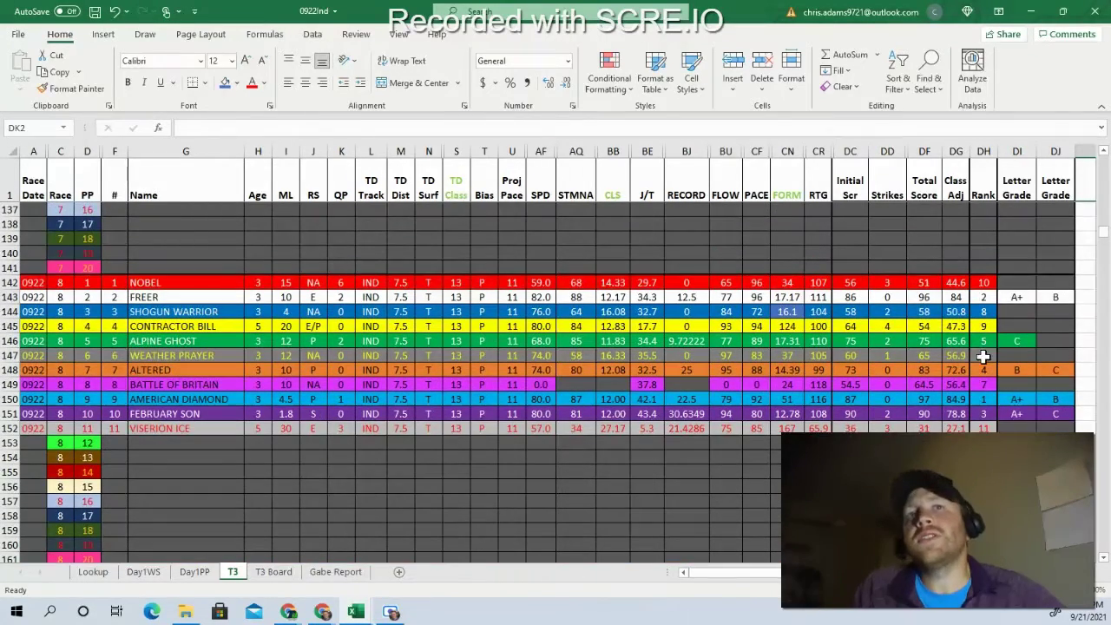
scroll(986, 354, "up", 6)
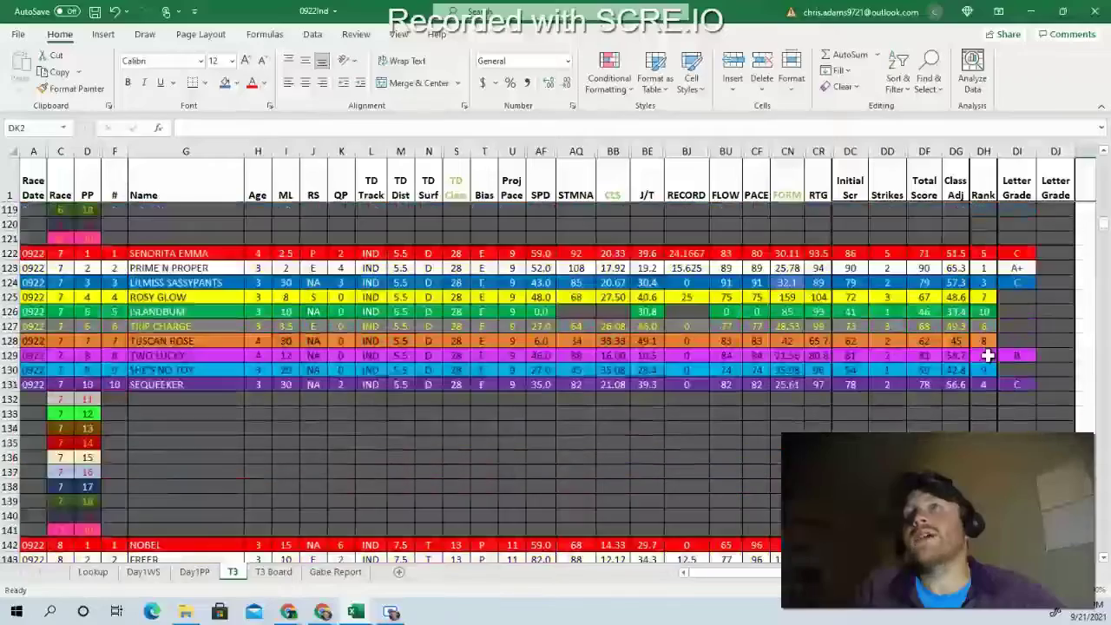
scroll(986, 354, "down", 6)
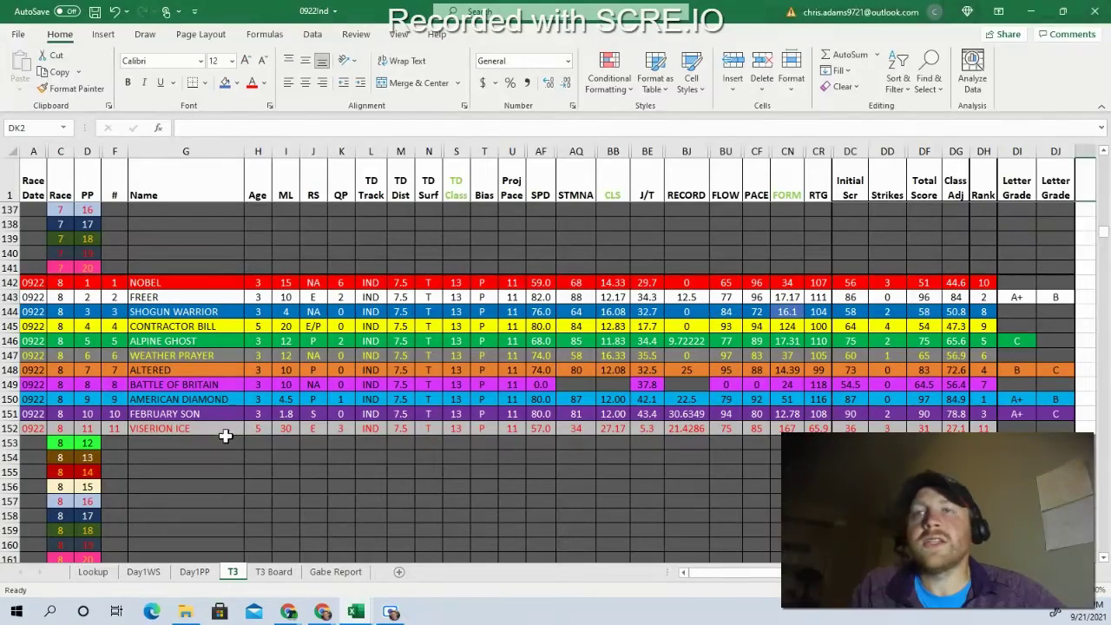
- Review the race 9 runners' speed, form, total scores, ranks and letter grades
scroll(285, 415, "down", 3)
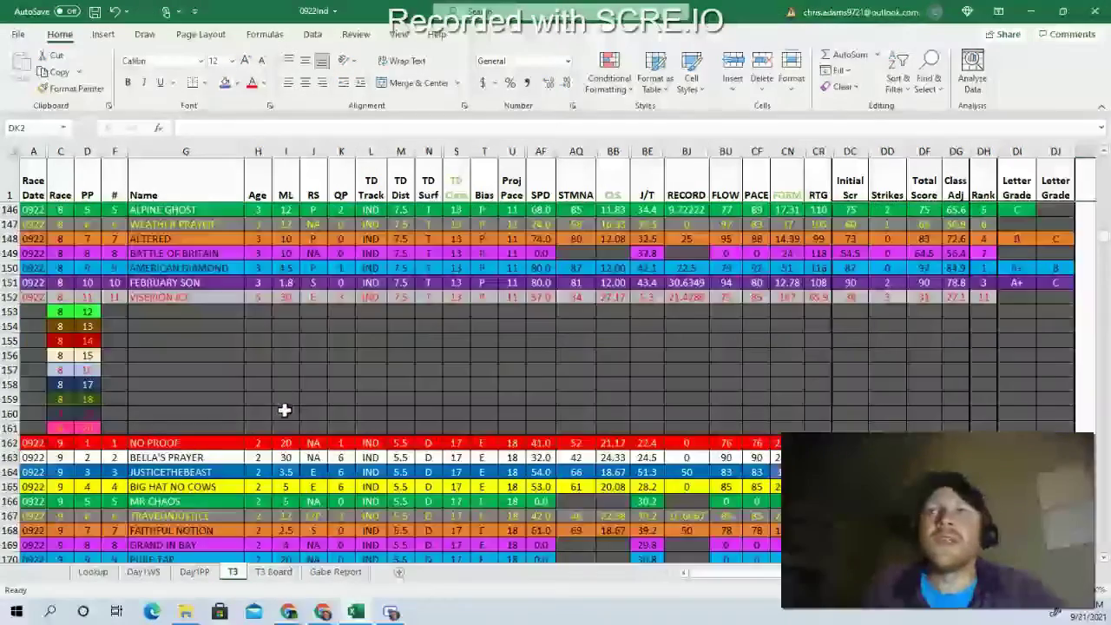
scroll(284, 409, "down", 3)
scroll(269, 430, "down", 2)
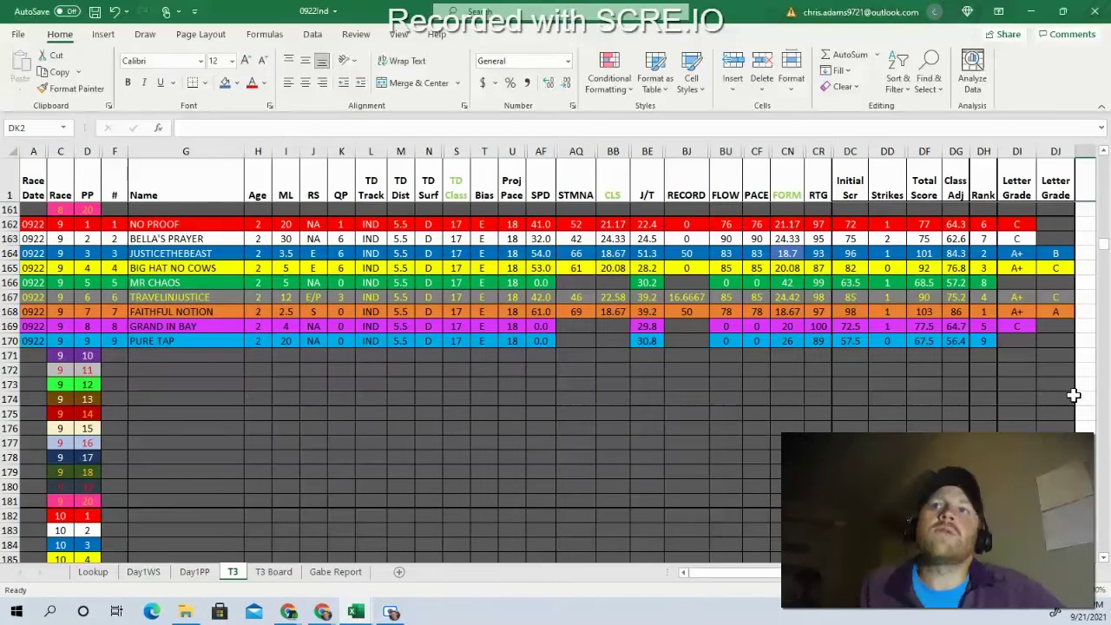
scroll(915, 386, "up", 1)
scroll(913, 386, "down", 1)
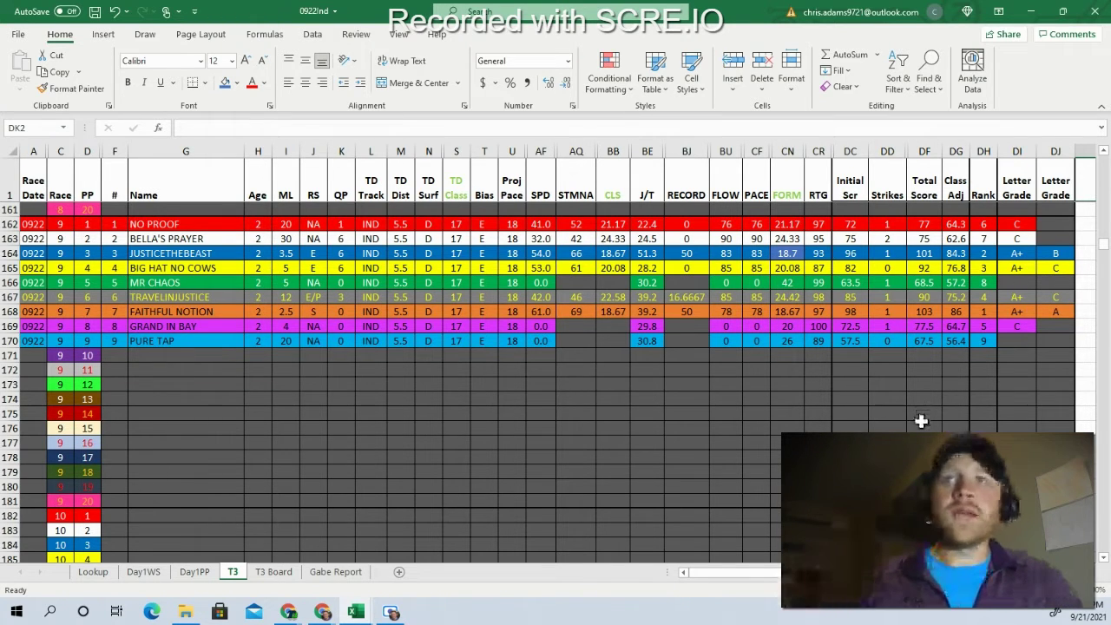
- Look back over the fields of races 5 through 9 to recap the later part of the card
scroll(921, 413, "up", 13)
scroll(945, 393, "up", 3)
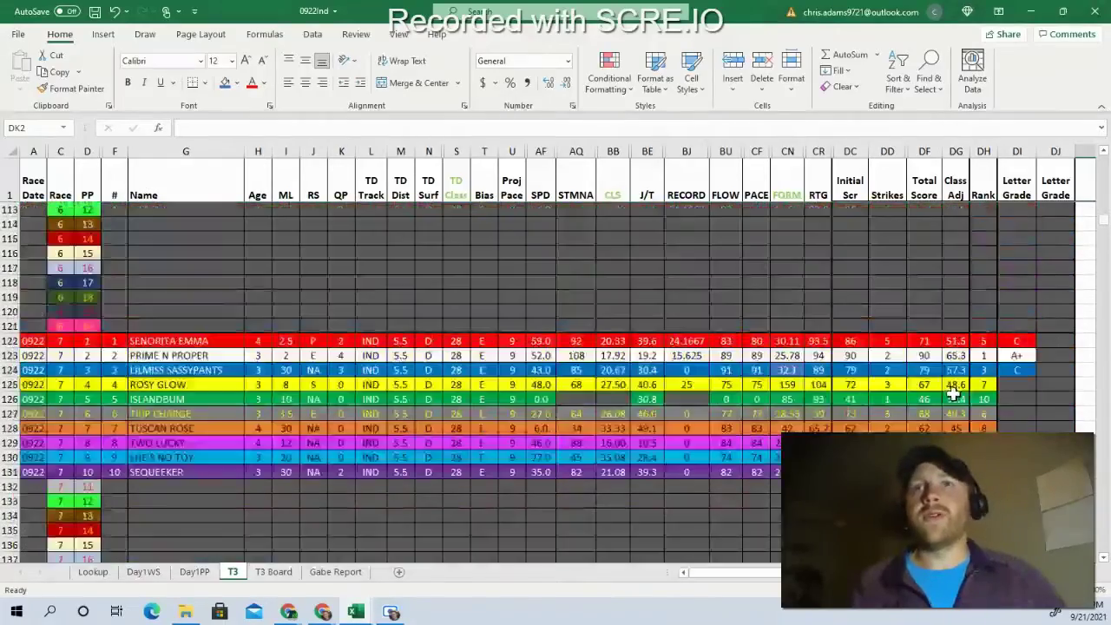
scroll(957, 392, "up", 6)
scroll(955, 395, "down", 5)
scroll(956, 395, "up", 4)
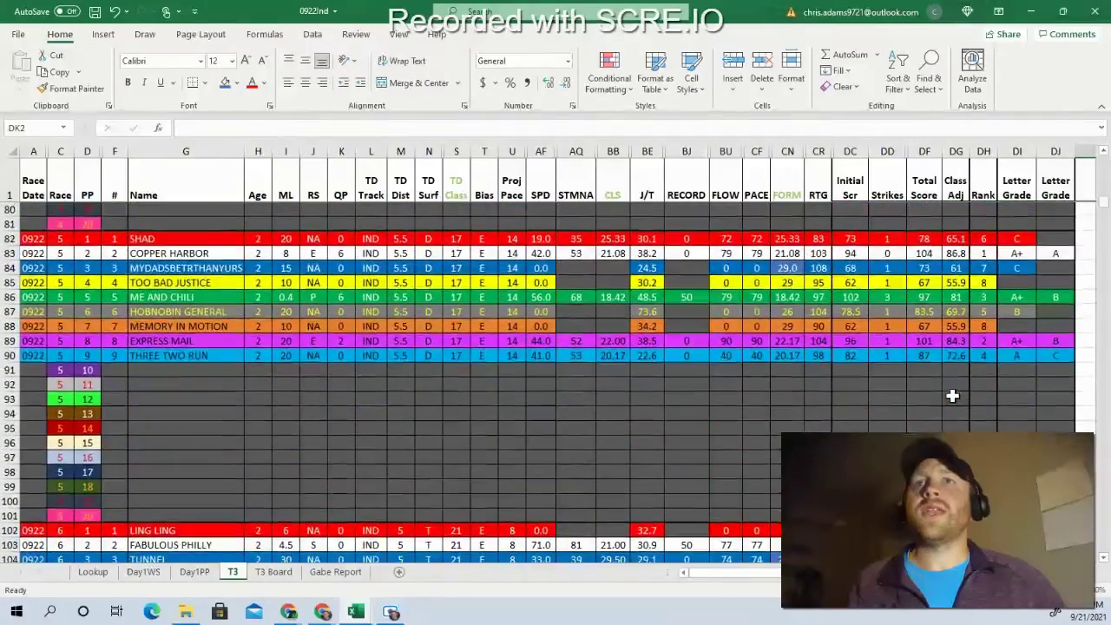
scroll(952, 394, "down", 8)
scroll(944, 407, "down", 15)
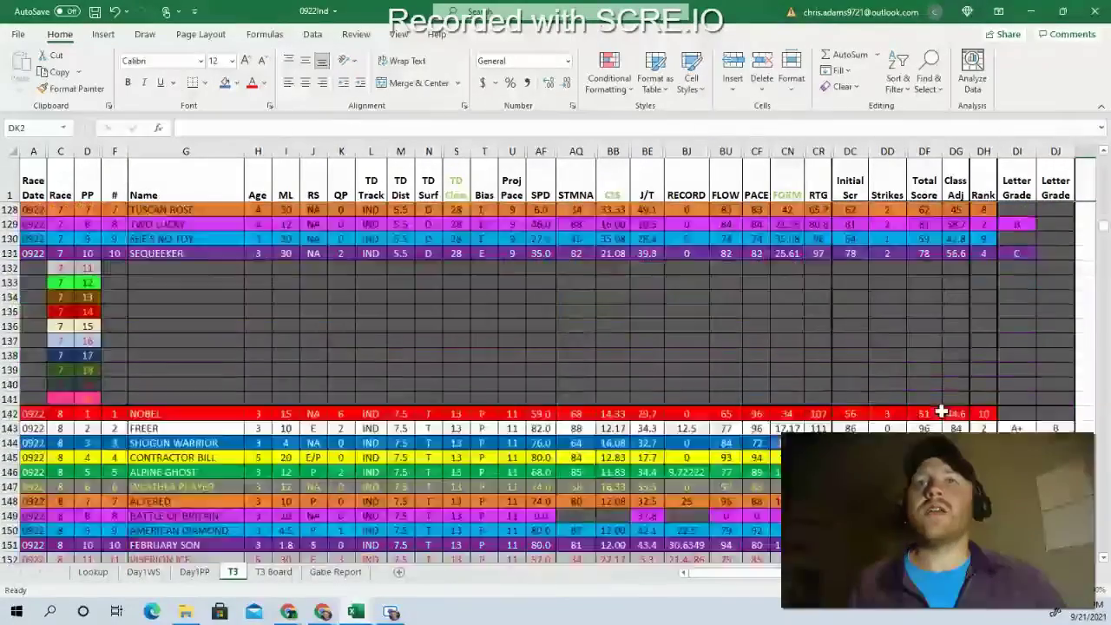
scroll(944, 402, "down", 2)
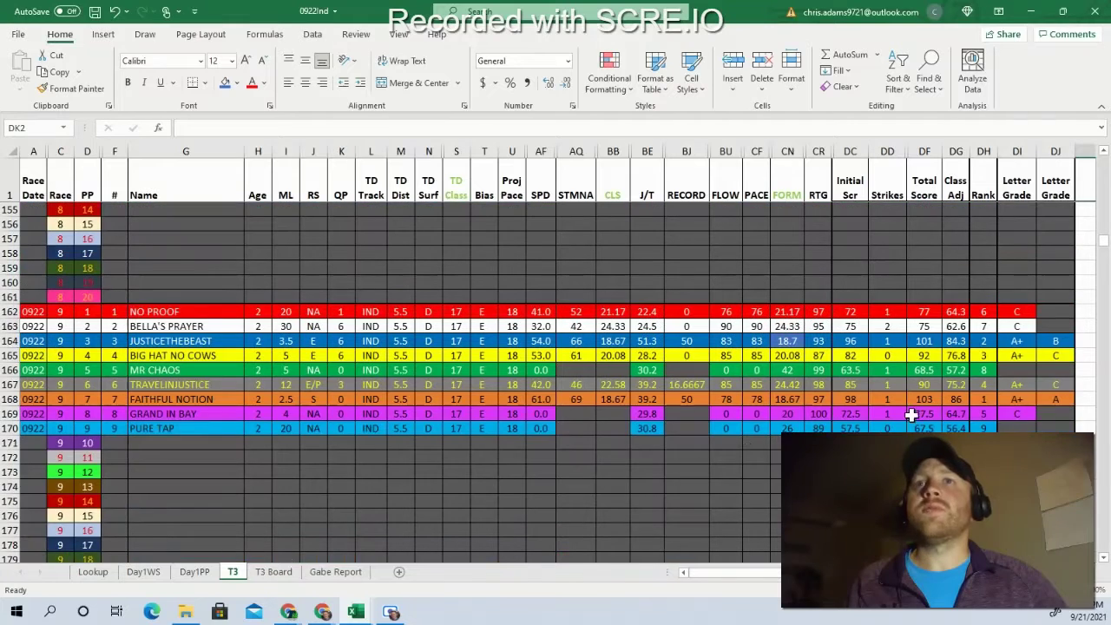